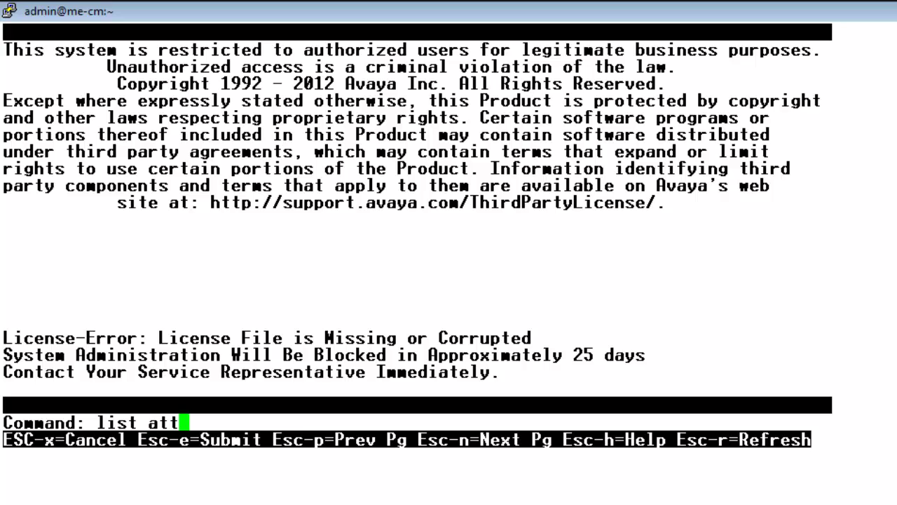
# Confirm that no attendants exist with 'list attendant', then start adding attendant 1.
pyautogui.write('t')
pyautogui.press('Return')
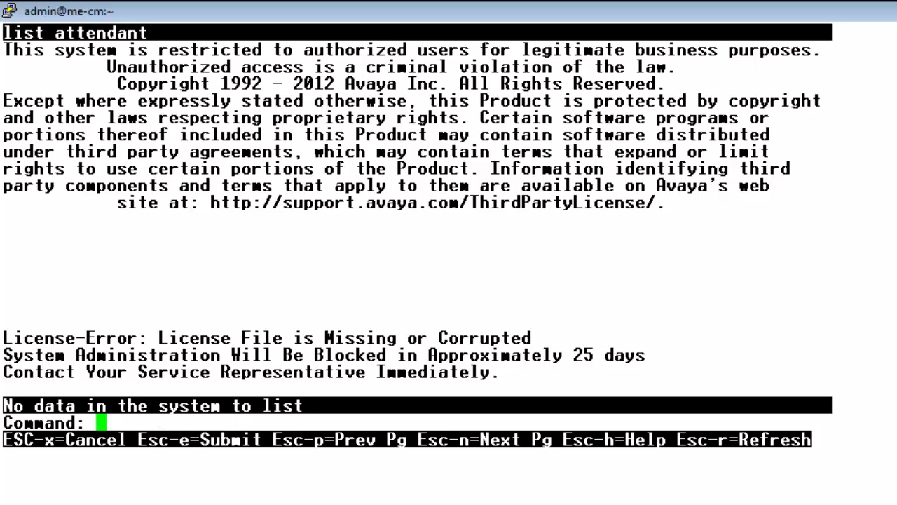
pyautogui.write('add a')
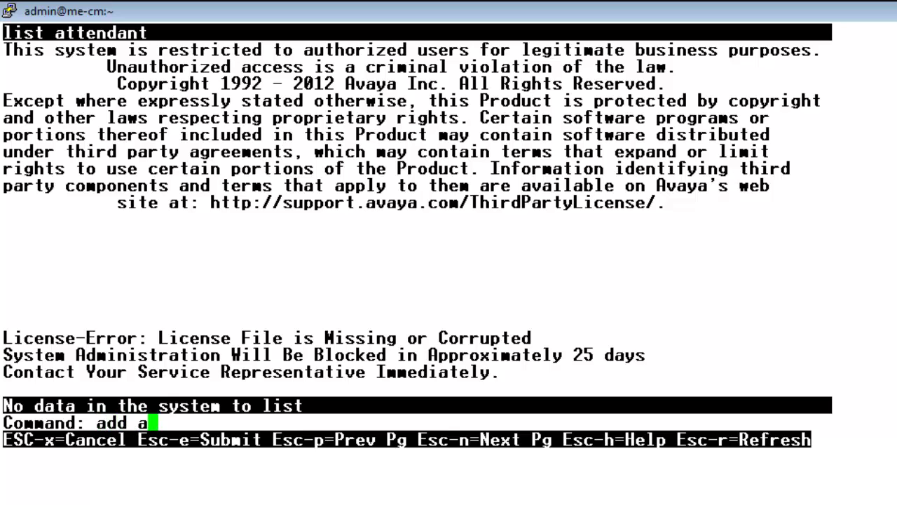
pyautogui.write('ttendant ')
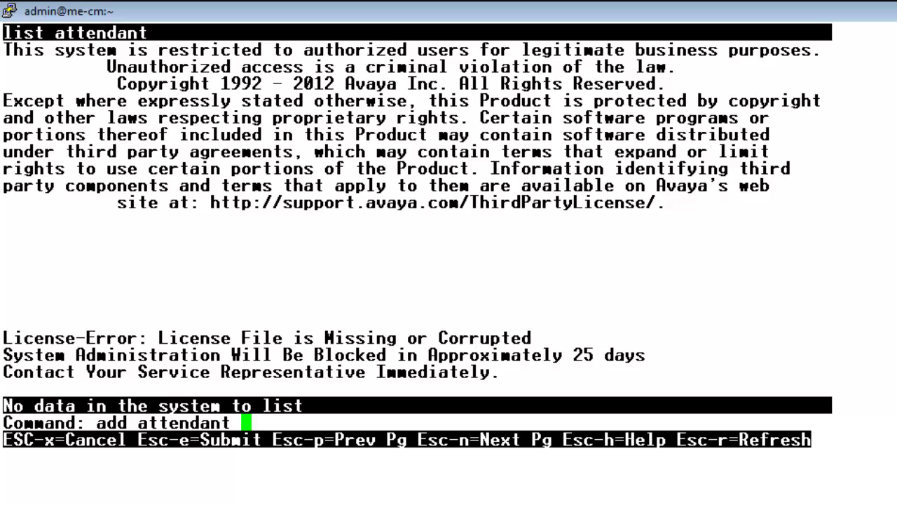
pyautogui.write('1')
pyautogui.press('Return')
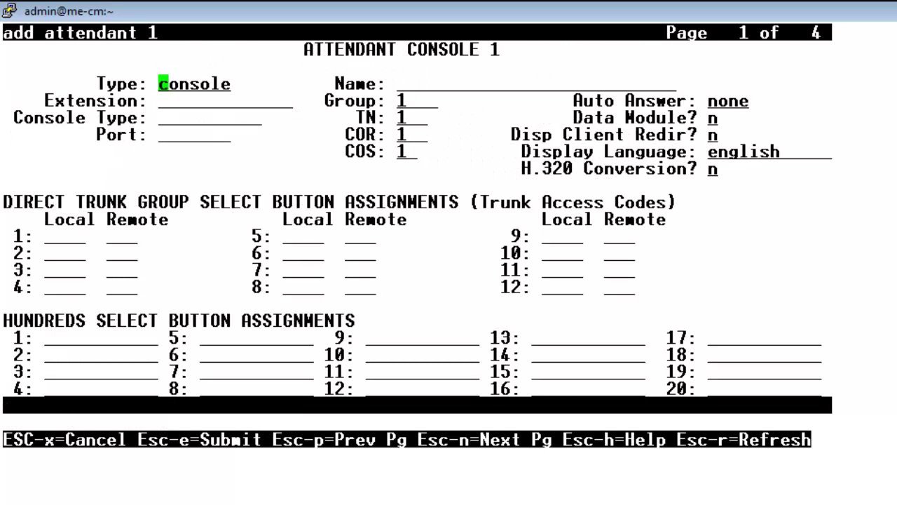
# Enter type 302, extension 100-1000, principal console, IP port, a security code and name 'operator'.
pyautogui.press('Tab')
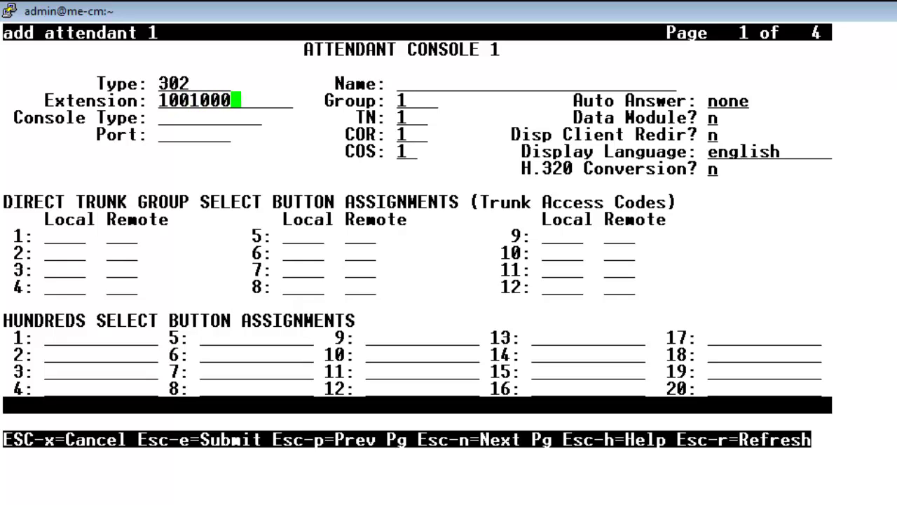
pyautogui.press('Tab')
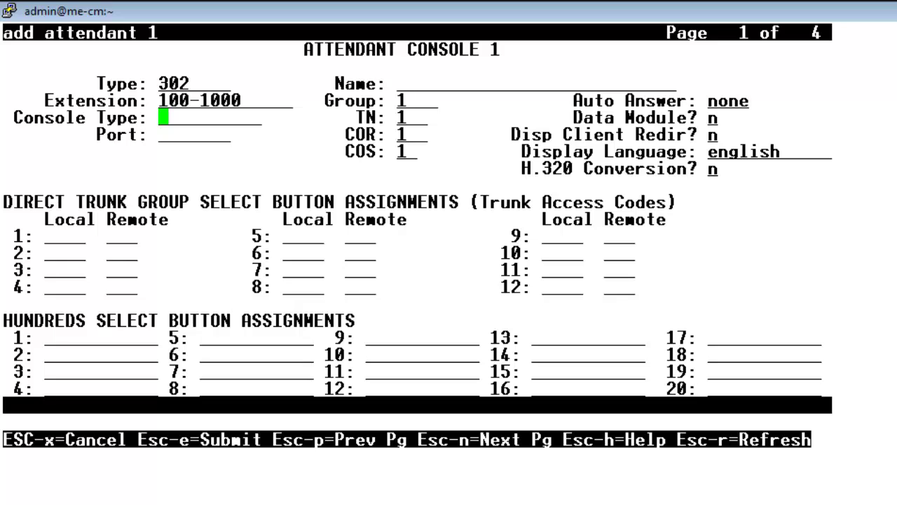
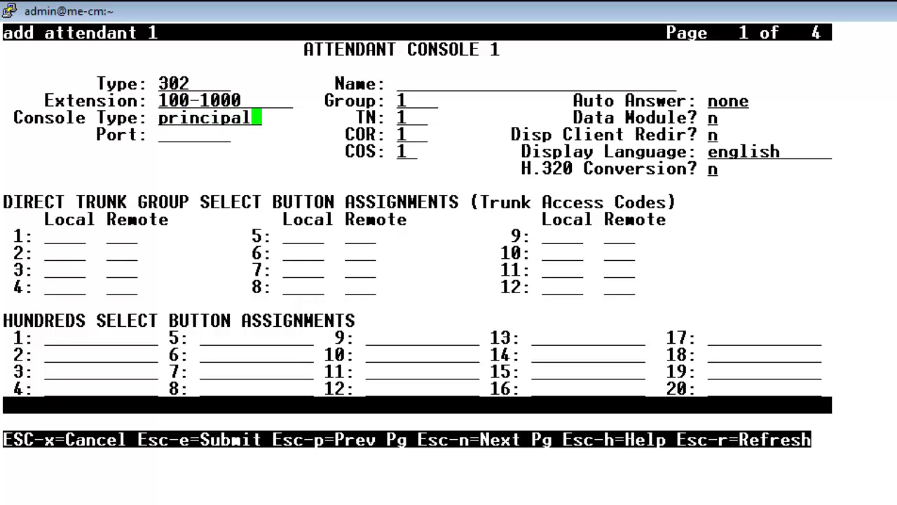
pyautogui.press('Tab')
pyautogui.press('Tab')
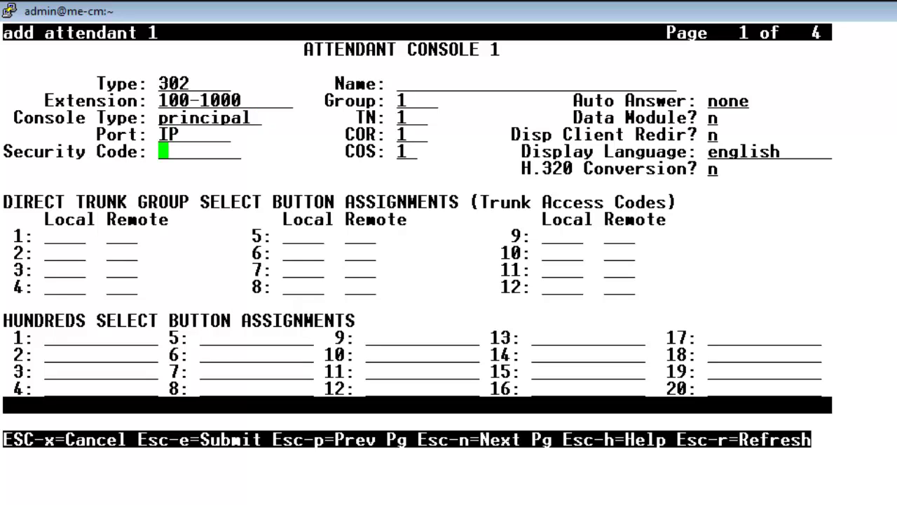
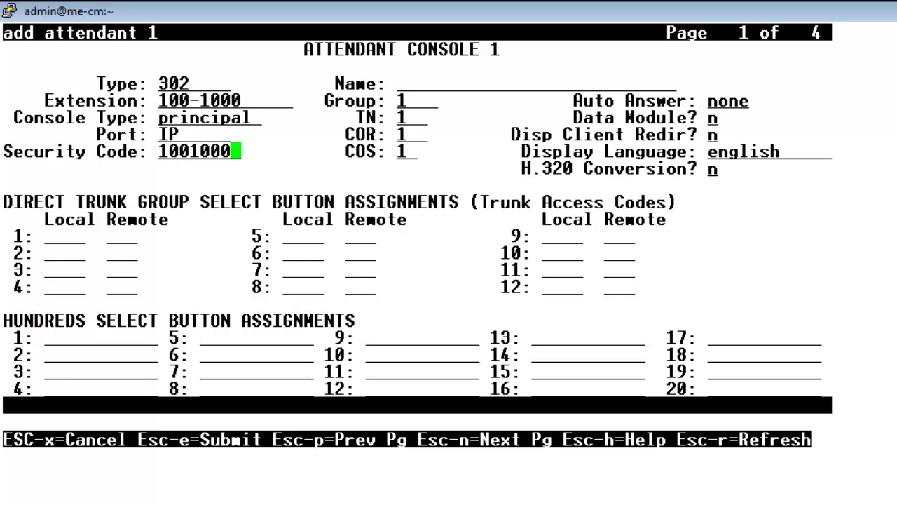
pyautogui.press('Tab')
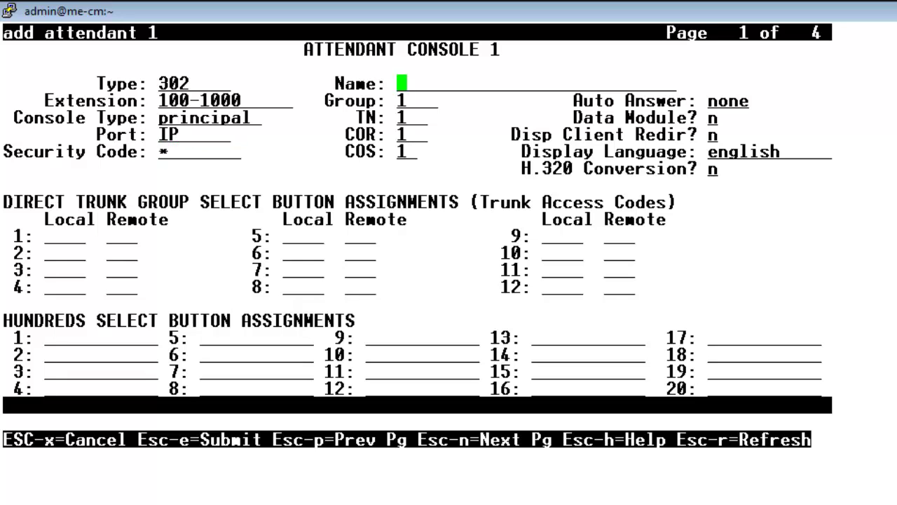
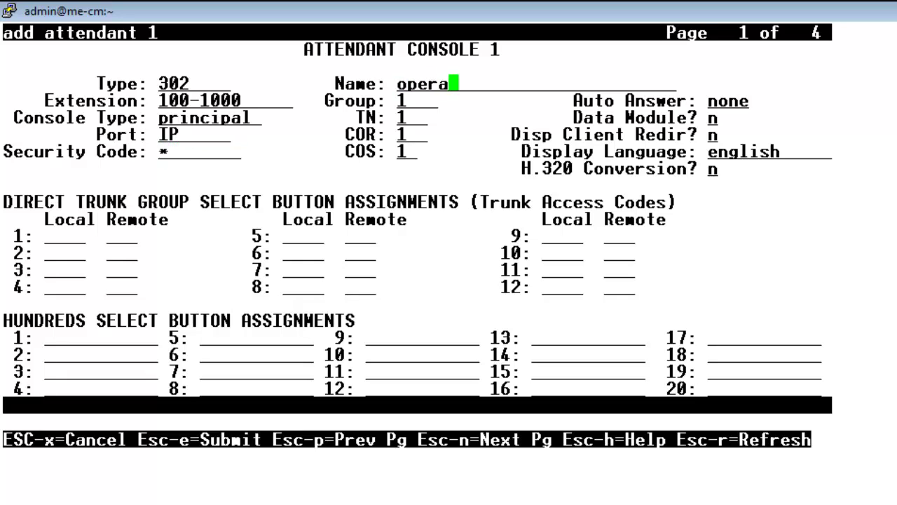
# Enter 10020, 10030, 10040, 50060, 70050 and 80060 into the hundreds select buttons.
pyautogui.click(49, 337)
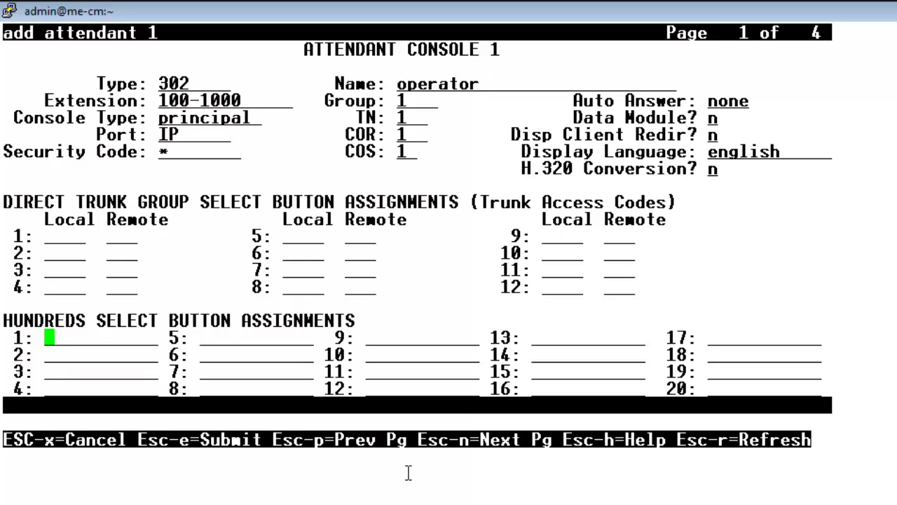
pyautogui.write('10020')
pyautogui.press('Tab')
pyautogui.write('10030')
pyautogui.press('Tab')
pyautogui.write('10040')
pyautogui.press('Tab')
pyautogui.write('50060')
pyautogui.press('Tab')
pyautogui.write('700')
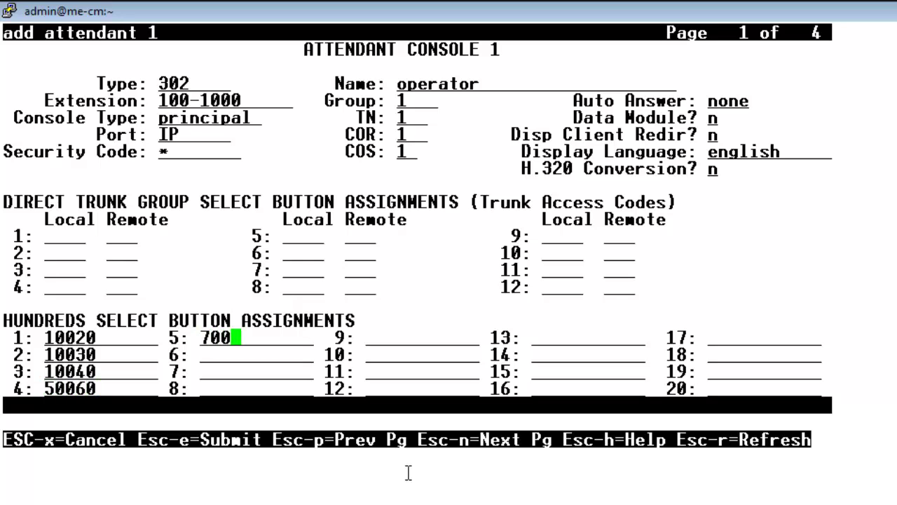
pyautogui.write('50')
pyautogui.press('Tab')
pyautogui.press('Tab')
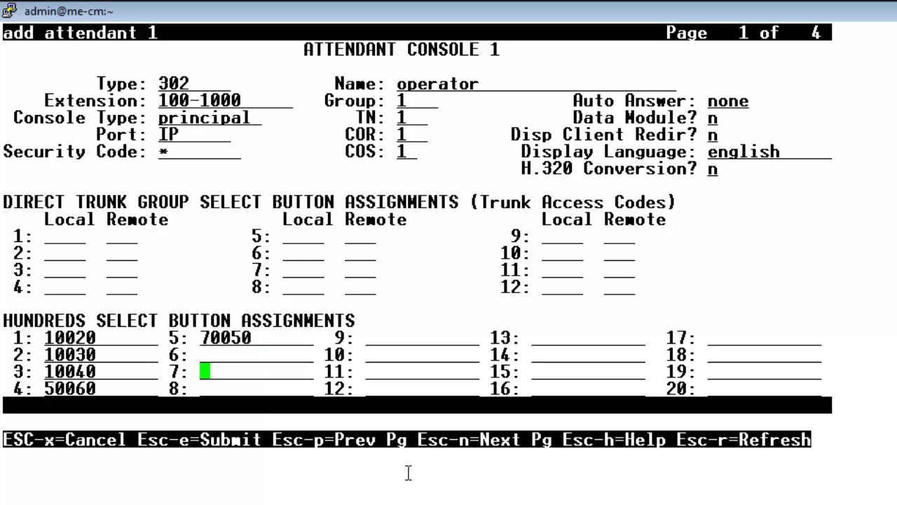
pyautogui.write('80060')
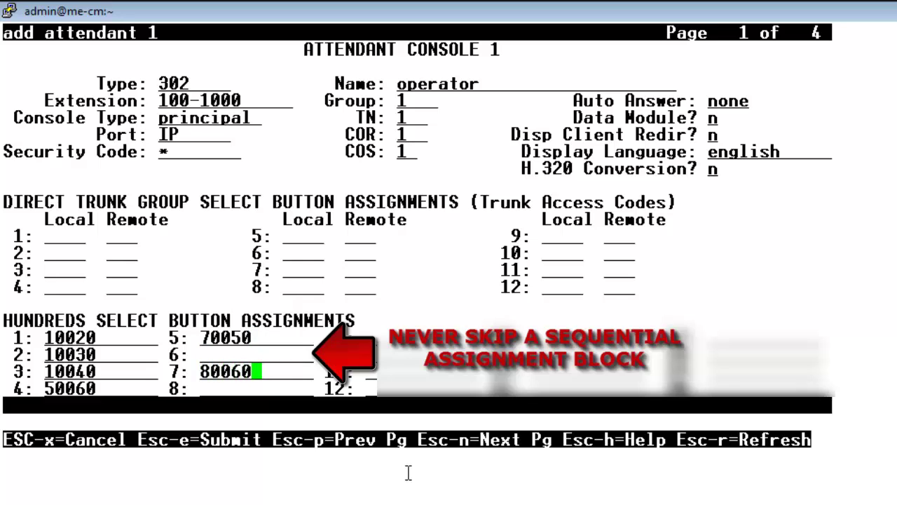
pyautogui.press('Tab')
# Move 80060 from hundreds select button 7 into the skipped button 6.
pyautogui.click(49, 371)
pyautogui.press('Tab')
pyautogui.press('Tab')
pyautogui.press('Tab')
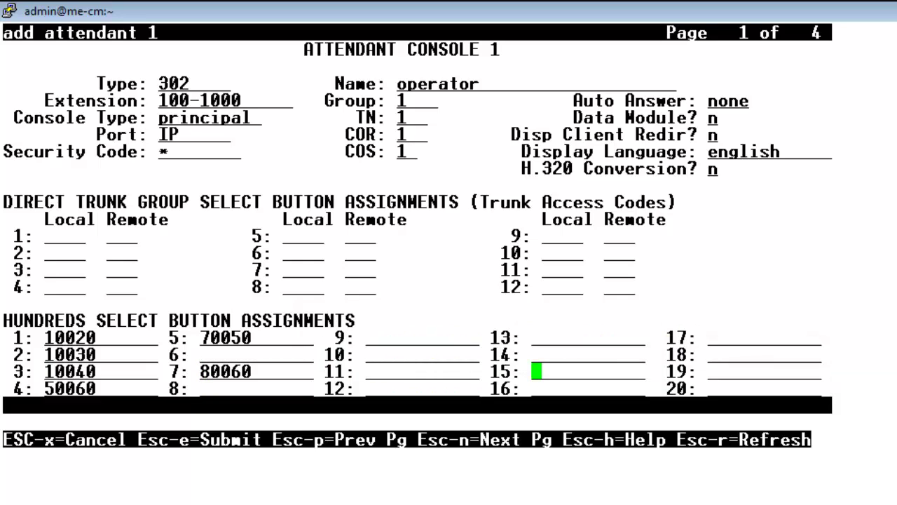
pyautogui.hotkey('shift', 'Tab')
pyautogui.hotkey('shift', 'Tab')
pyautogui.press('Right')
pyautogui.press('Right')
pyautogui.press('Right')
pyautogui.press('Right')
pyautogui.press('Right')
pyautogui.press('BackSpace')
pyautogui.press('BackSpace')
pyautogui.press('BackSpace')
pyautogui.press('BackSpace')
pyautogui.press('BackSpace')
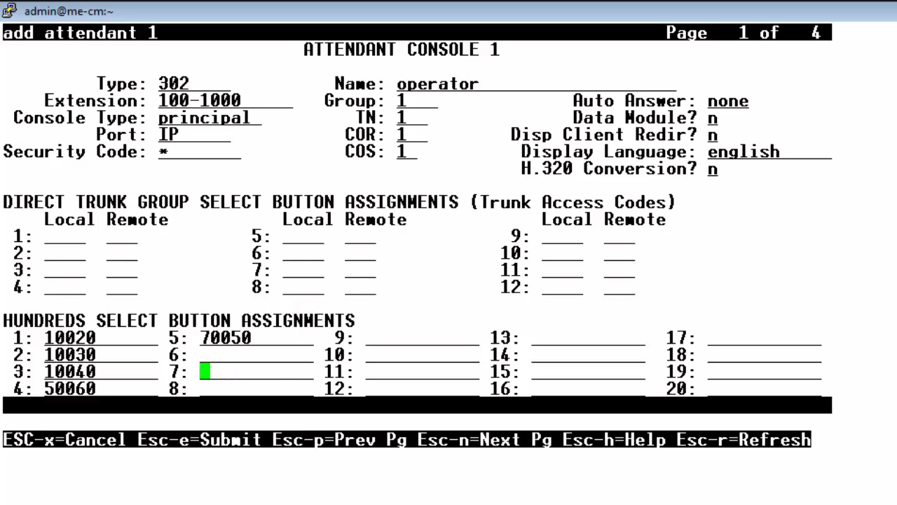
pyautogui.press('Down')
pyautogui.press('Left')
pyautogui.press('Up')
pyautogui.press('Right')
pyautogui.write('80060')
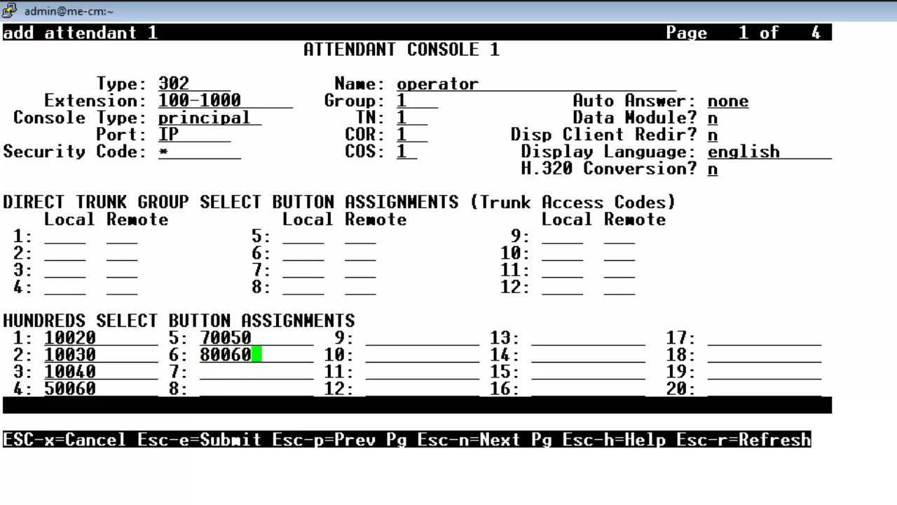
pyautogui.press('Down')
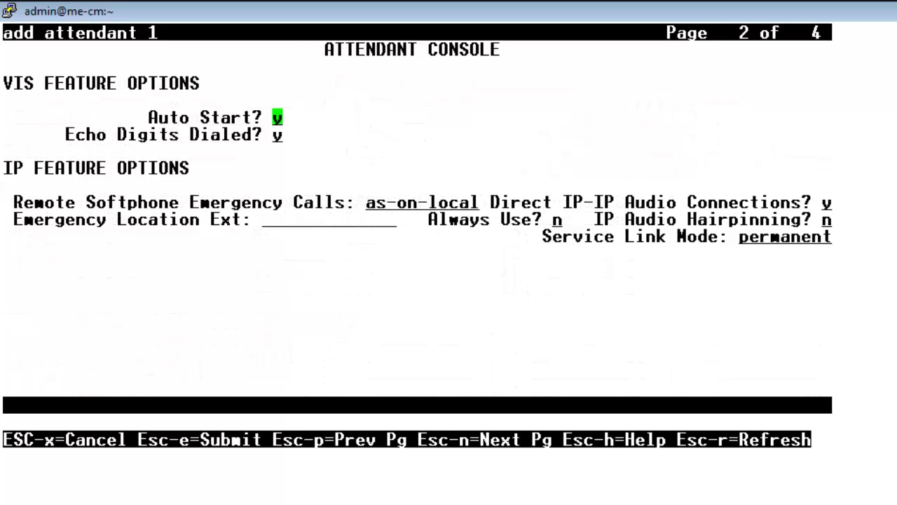
# On the feature button assignments page, assign atd-qcalls and atd-qtime to the first buttons.
pyautogui.write('n')
pyautogui.press('Escape')
pyautogui.press('n')
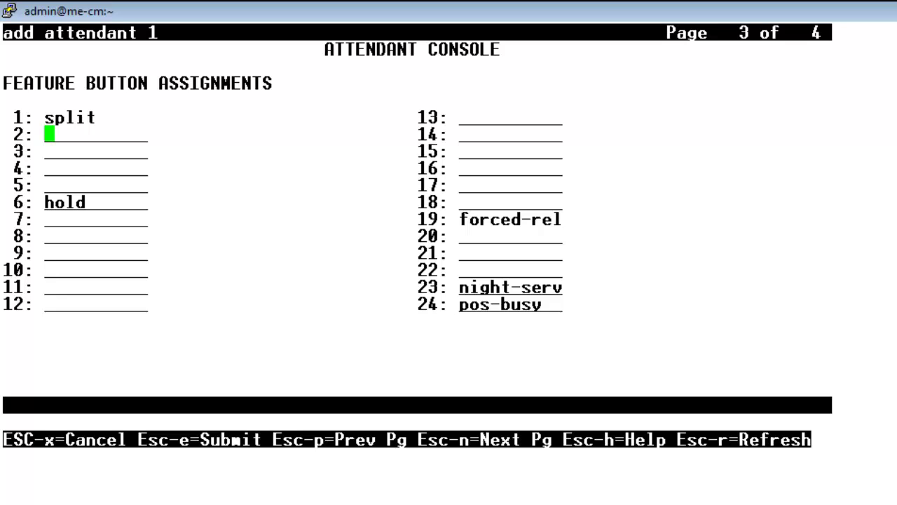
pyautogui.write('atd-qcalls')
pyautogui.press('Tab')
pyautogui.write('atd')
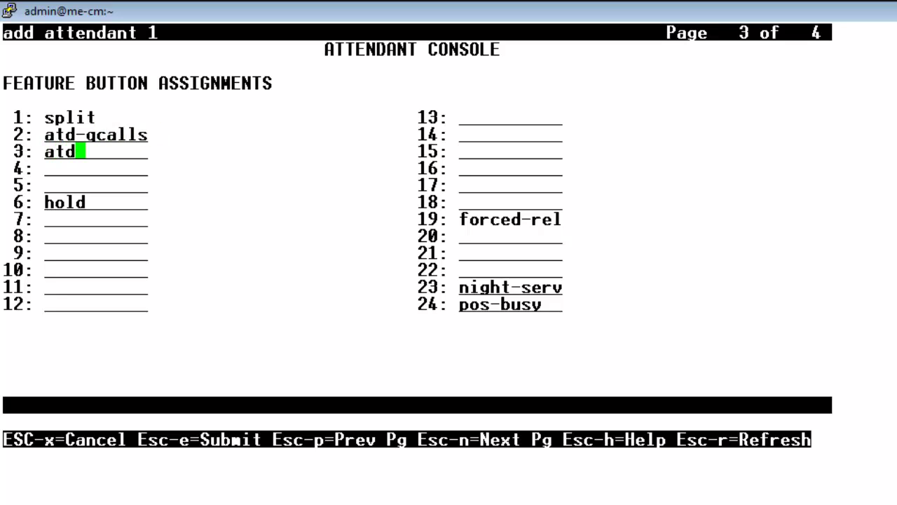
pyautogui.write('-qtime')
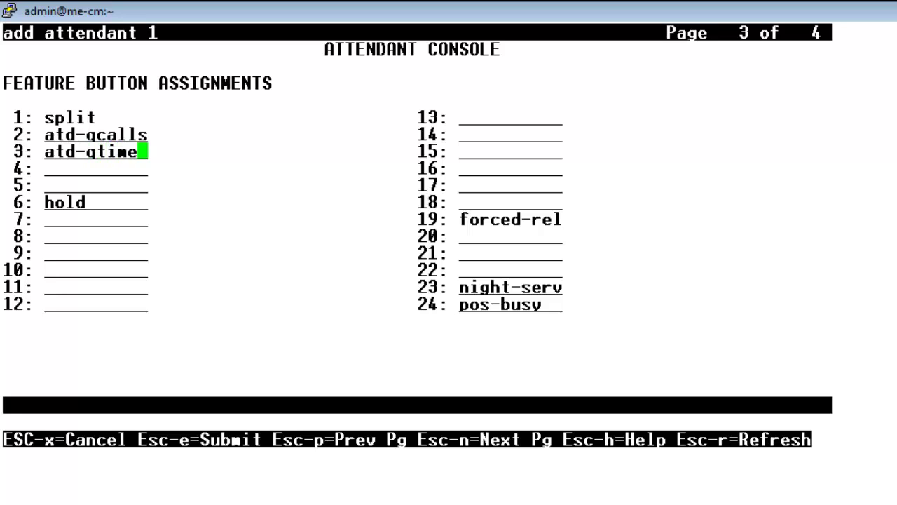
pyautogui.press('Tab')
pyautogui.press('Tab')
pyautogui.press('Tab')
pyautogui.press('Tab')
pyautogui.press('Tab')
# Assign priority to feature button 8 and crss-alert to button 10.
pyautogui.write('prior')
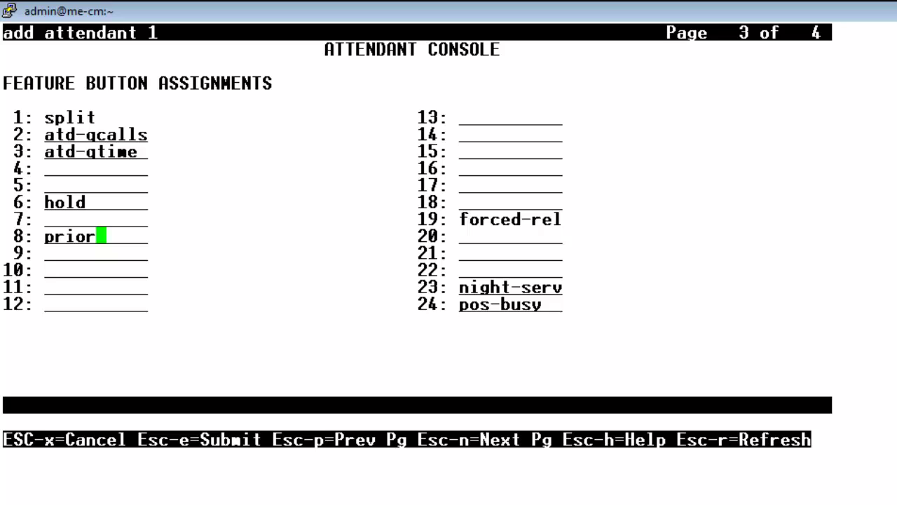
pyautogui.write('ity')
pyautogui.press('Tab')
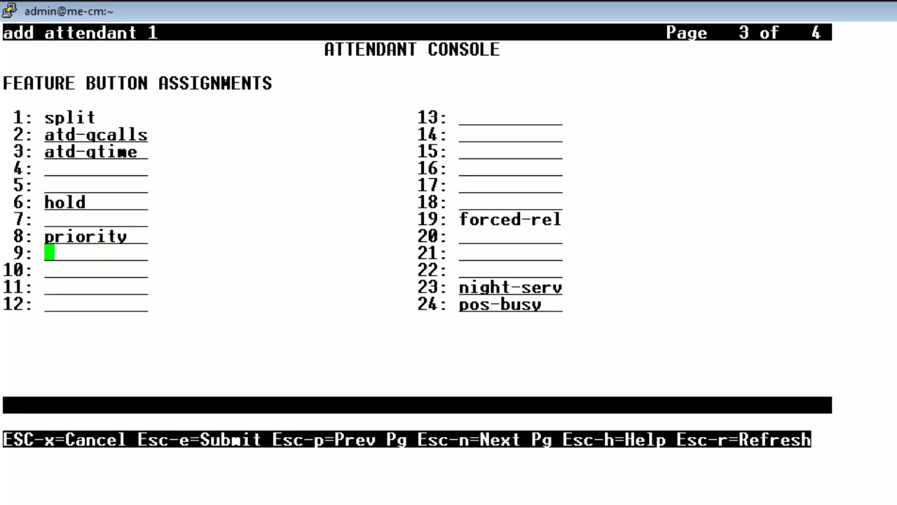
pyautogui.press('Tab')
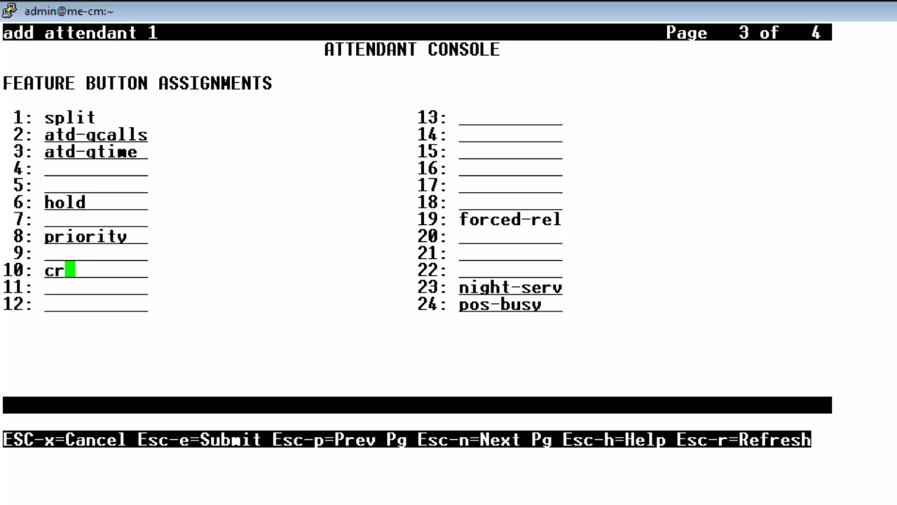
pyautogui.write('ss-alert')
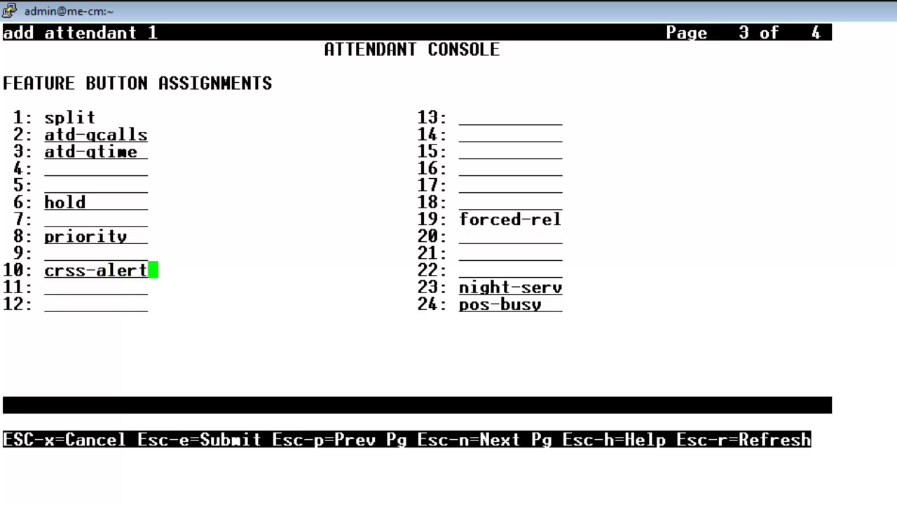
pyautogui.press('Tab')
# Page back to the first page of the attendant form and submit attendant console 1.
pyautogui.press('Escape')
pyautogui.press('n')
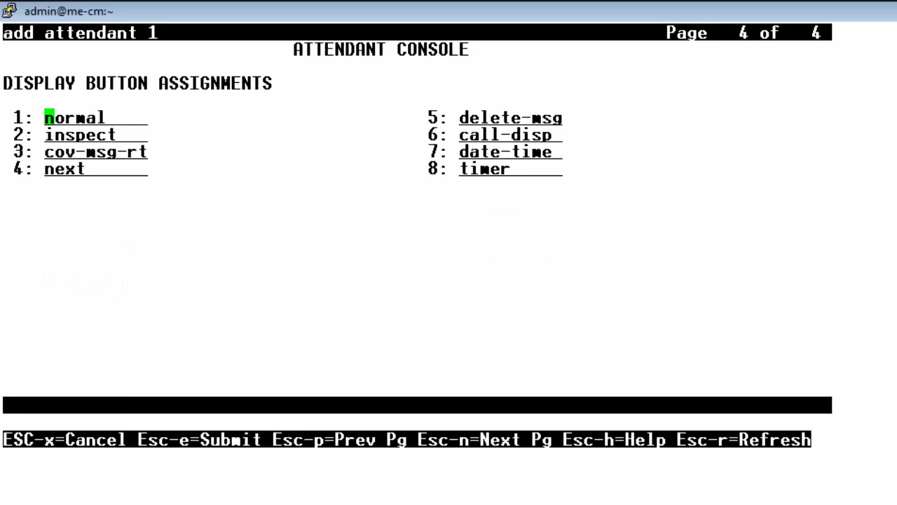
pyautogui.press('Escape')
pyautogui.press('n')
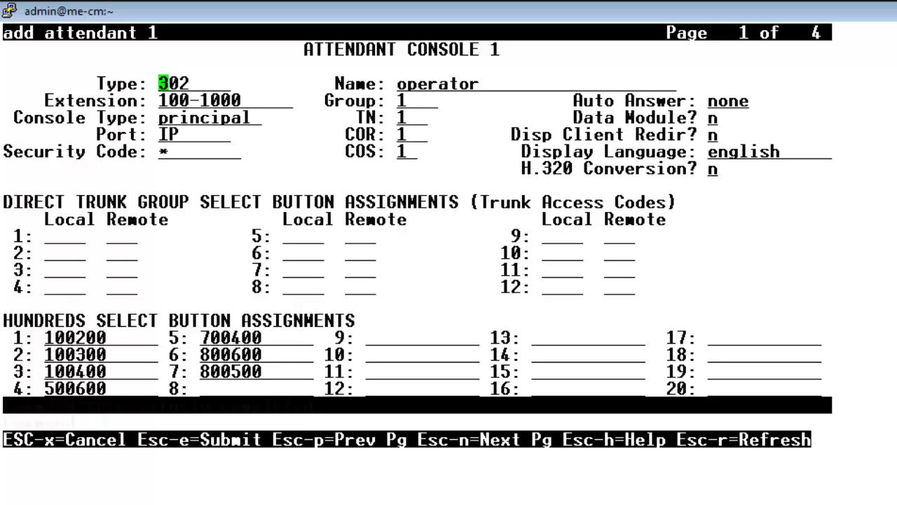
pyautogui.press('Escape')
pyautogui.press('e')
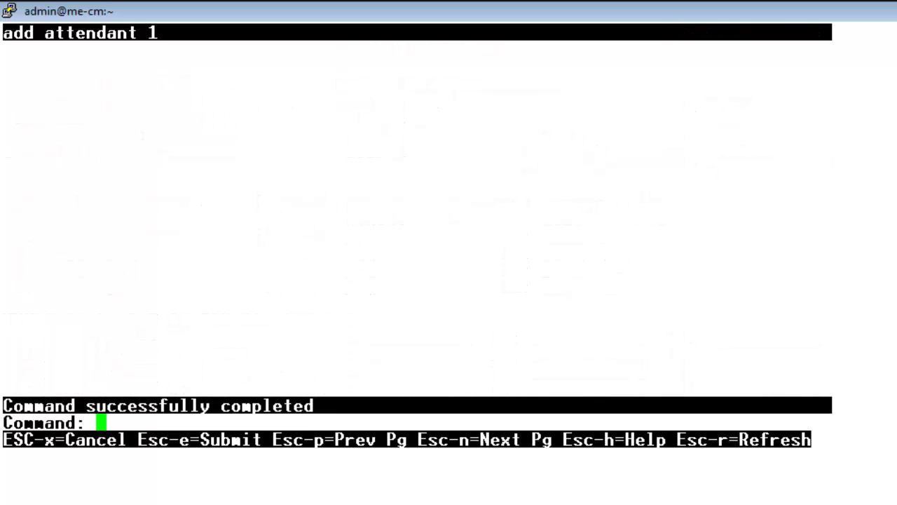
# List attendants to confirm the operator console at 100-1000, then enter 'display dialplan analysis'.
pyautogui.write('list ')
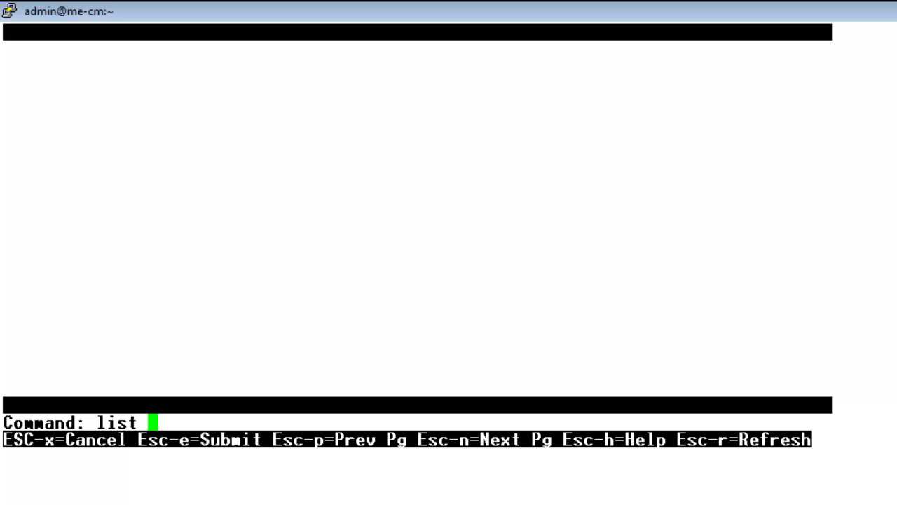
pyautogui.write('att')
pyautogui.press('Return')
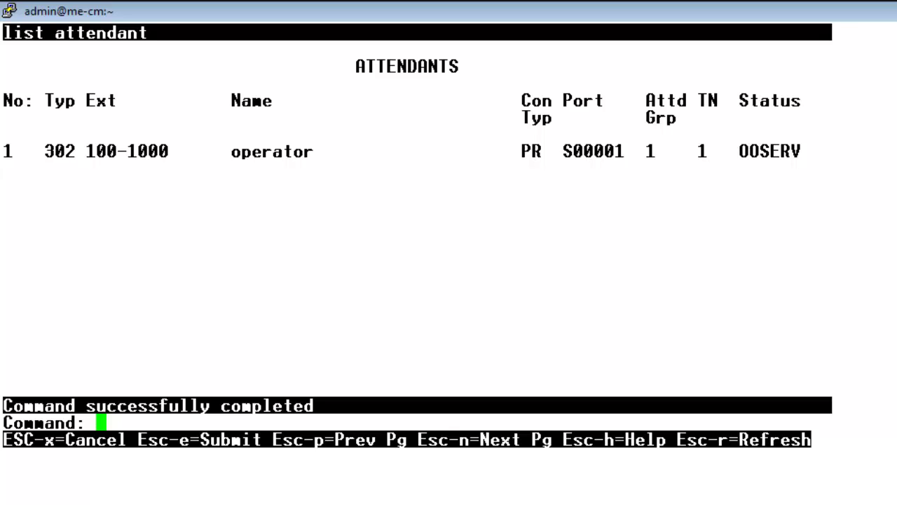
pyautogui.write('display ')
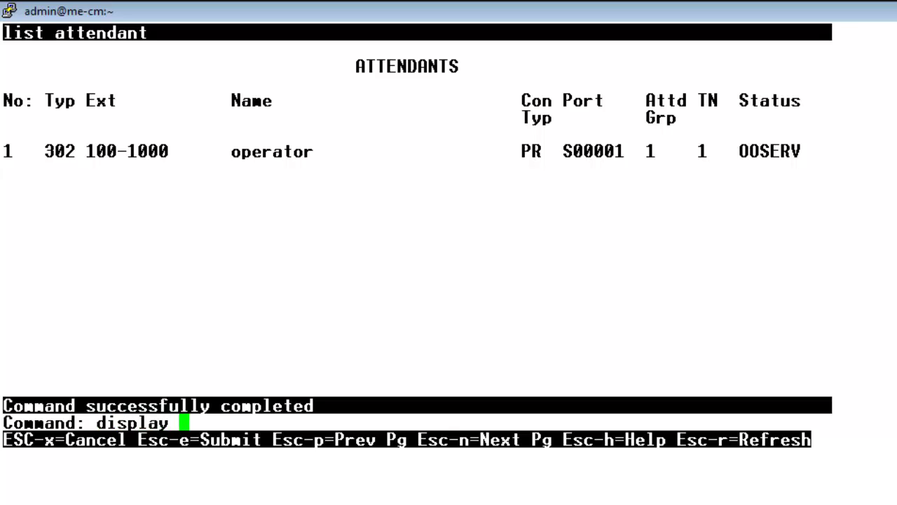
pyautogui.write('dialplan ')
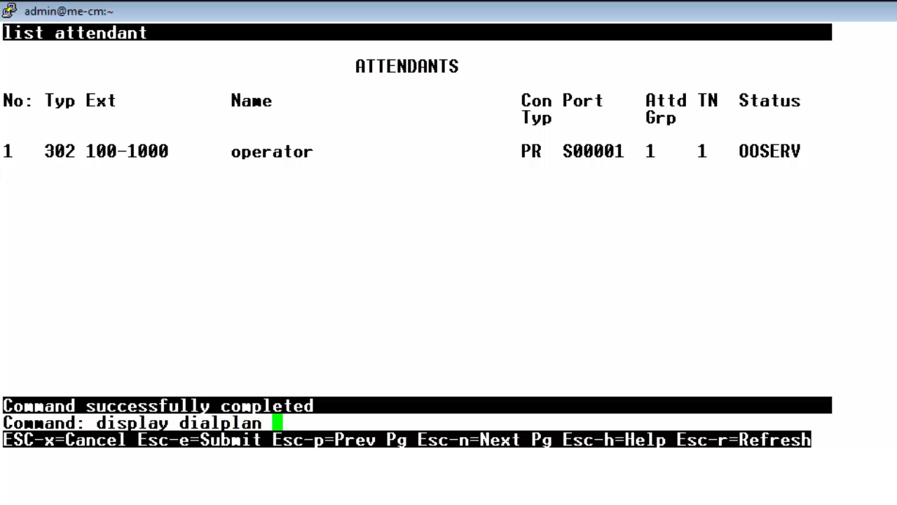
pyautogui.write('analysis')
# Display the dial plan analysis, verify 0 is the 1-digit attd code, and close it.
pyautogui.press('Return')
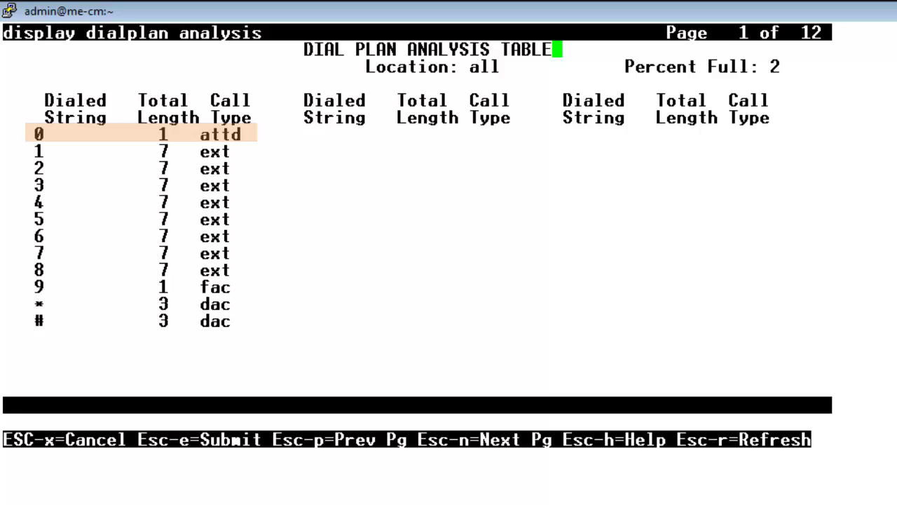
pyautogui.press('Escape')
pyautogui.press('x')
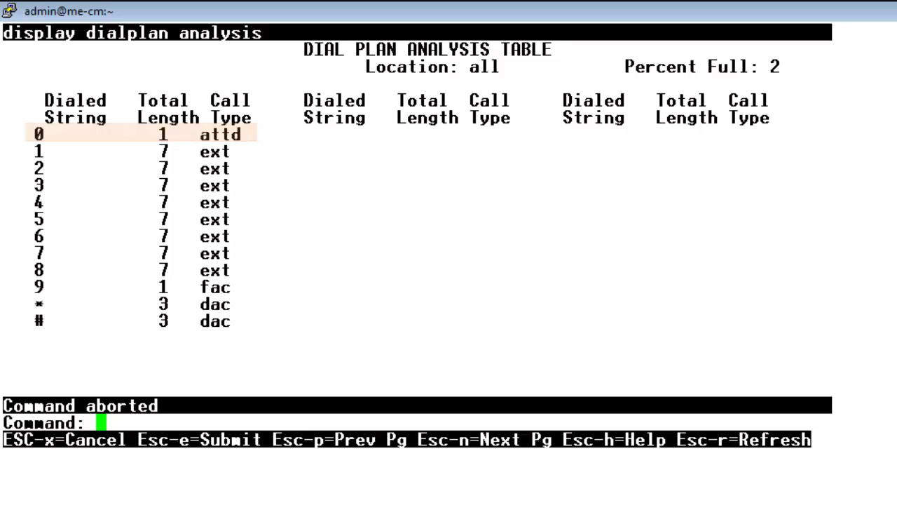
# Open COS group 1 and check that Console Permissions is y for COS 1.
pyautogui.write('chan')
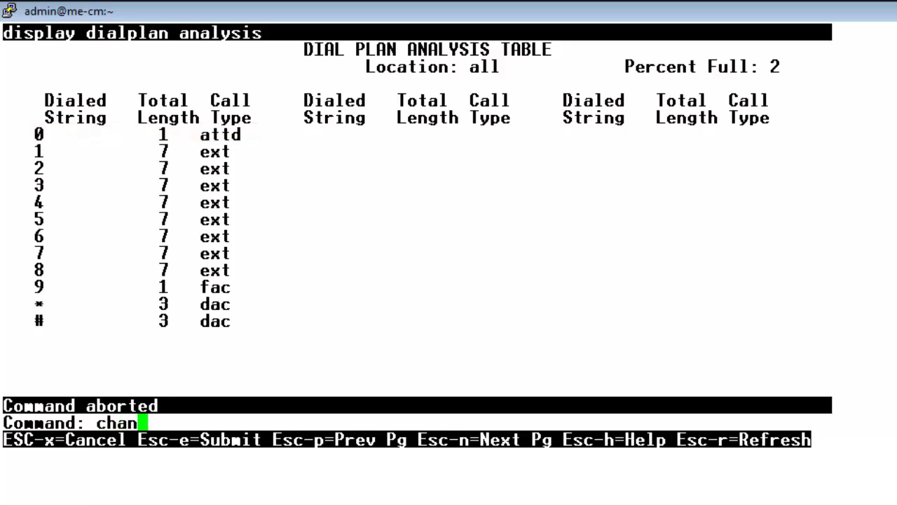
pyautogui.write('ge cos-group 1')
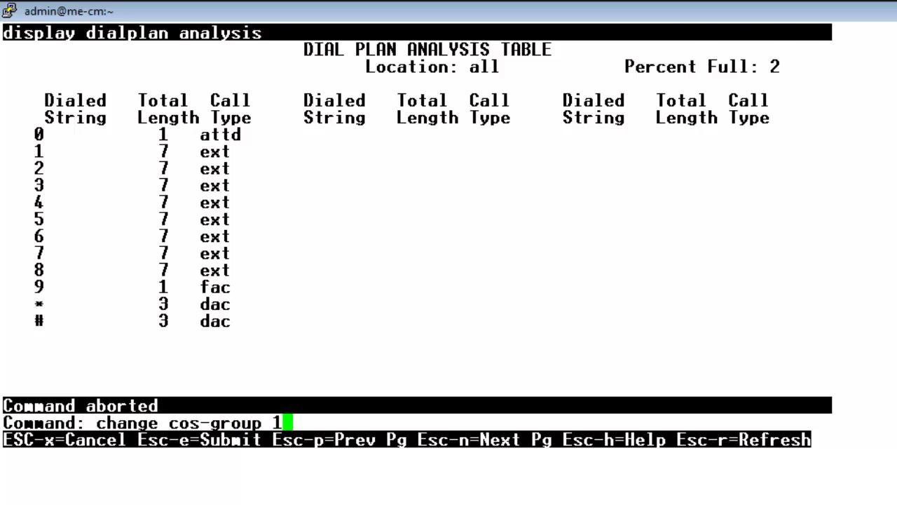
pyautogui.press('Return')
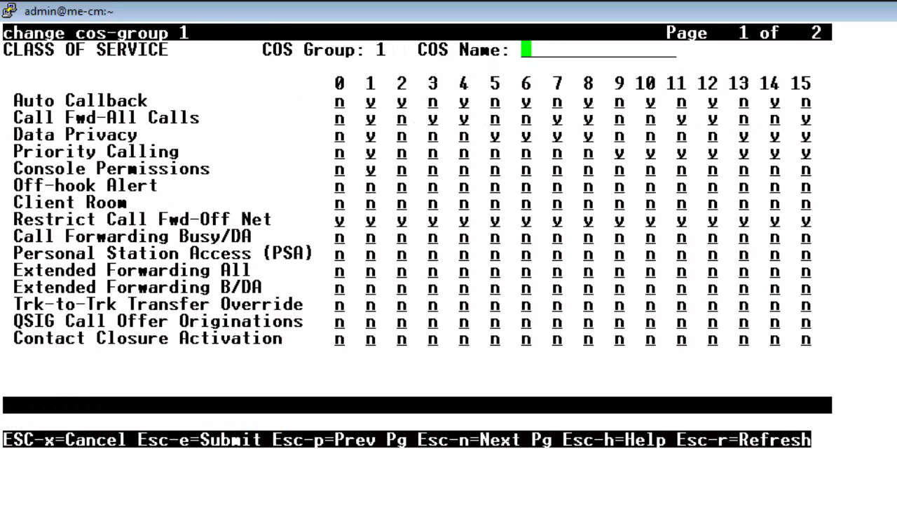
pyautogui.press('Tab')
pyautogui.press('Tab')
pyautogui.press('Tab')
pyautogui.press('Tab')
pyautogui.press('Right')
pyautogui.press('Right')
pyautogui.press('Left')
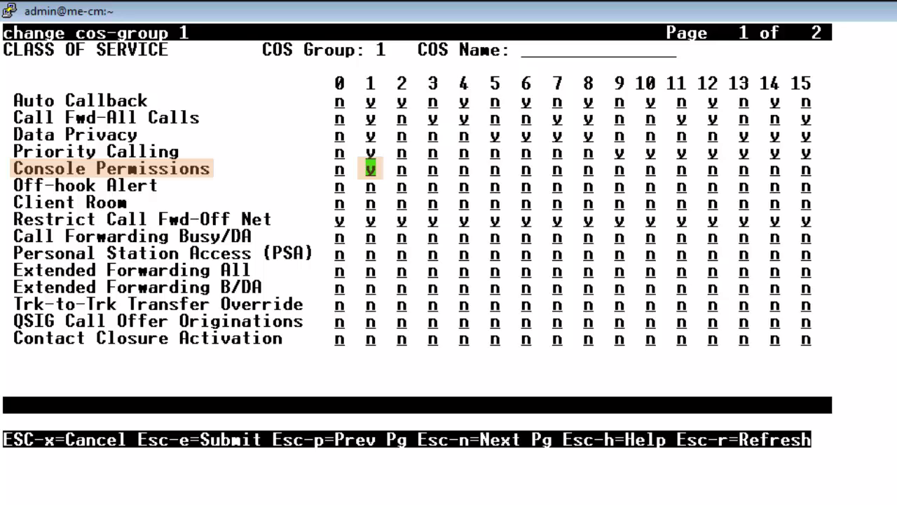
# Cancel the COS form and open attendant 1 to verify its COS is 1.
pyautogui.press('Escape')
pyautogui.write('xchange ')
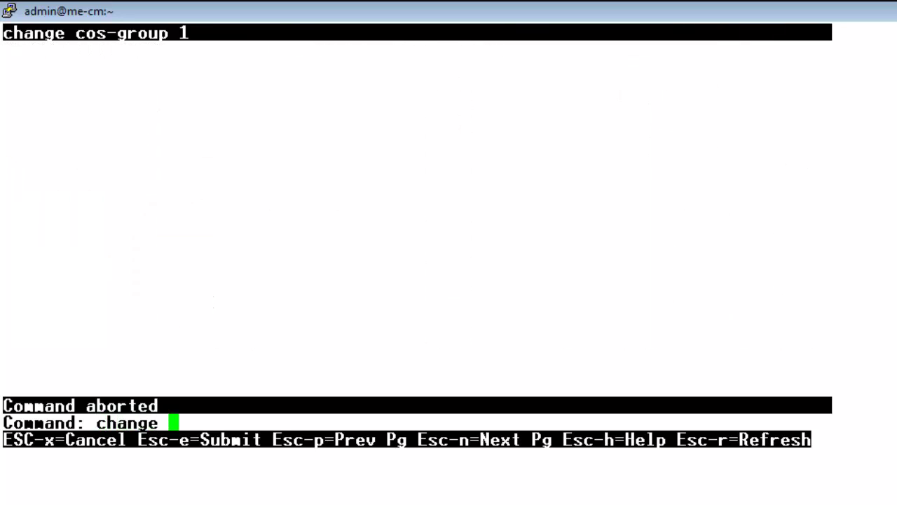
pyautogui.write('attendant 1')
pyautogui.press('Return')
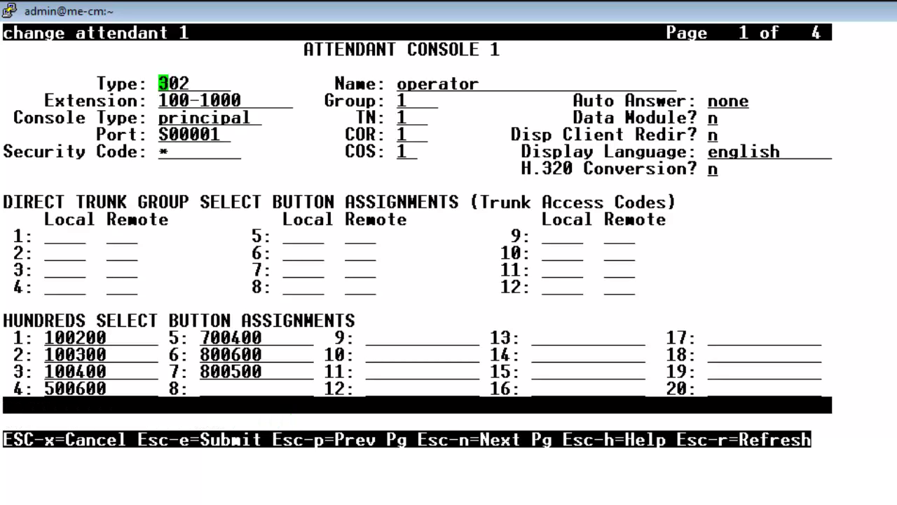
pyautogui.press('Tab')
pyautogui.press('Tab')
pyautogui.press('Tab')
pyautogui.press('Tab')
pyautogui.press('Tab')
pyautogui.press('Tab')
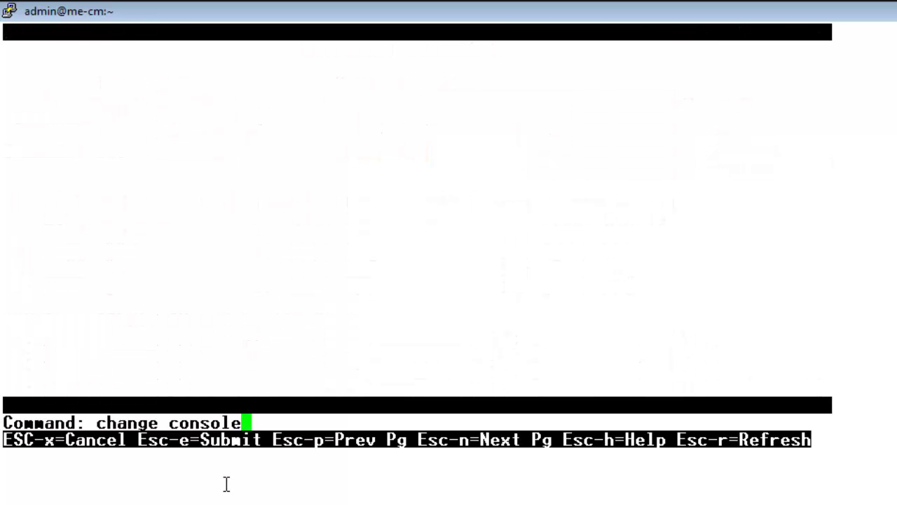
# Open the console parameters and check that group OPERATOR uses COS 1.
pyautogui.write('-param')
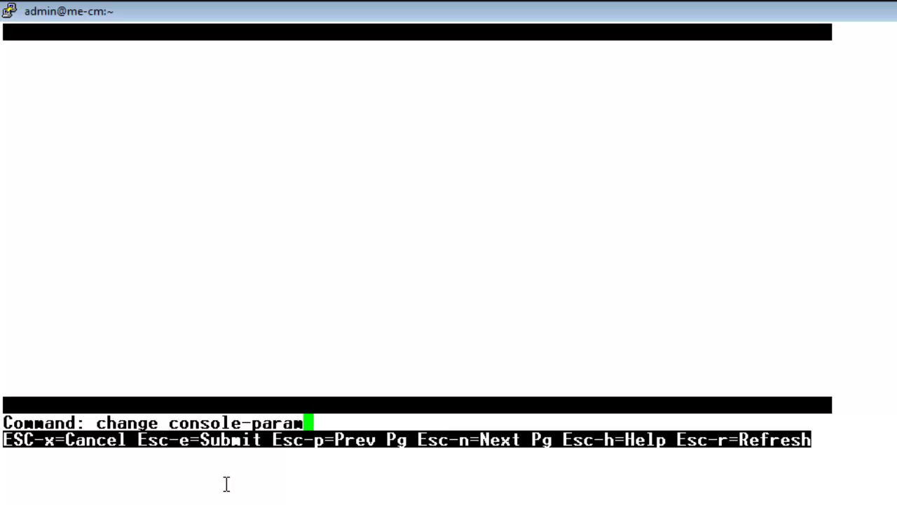
pyautogui.write('eters')
pyautogui.press('Return')
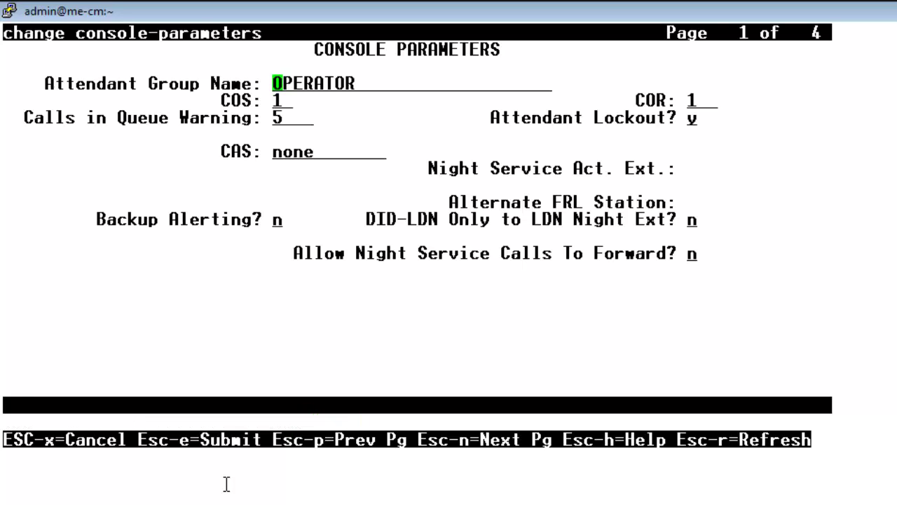
pyautogui.press('Tab')
pyautogui.press('Tab')
pyautogui.press('Tab')
# On the console parameters timing page, set the next timing field to 30.
pyautogui.press('Escape')
pyautogui.press('n')
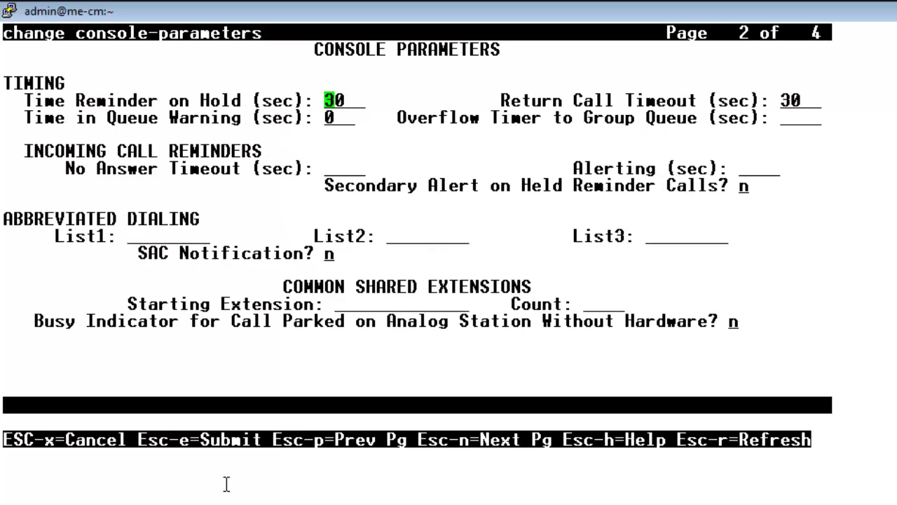
pyautogui.press('Tab')
pyautogui.press('Tab')
pyautogui.write('30')
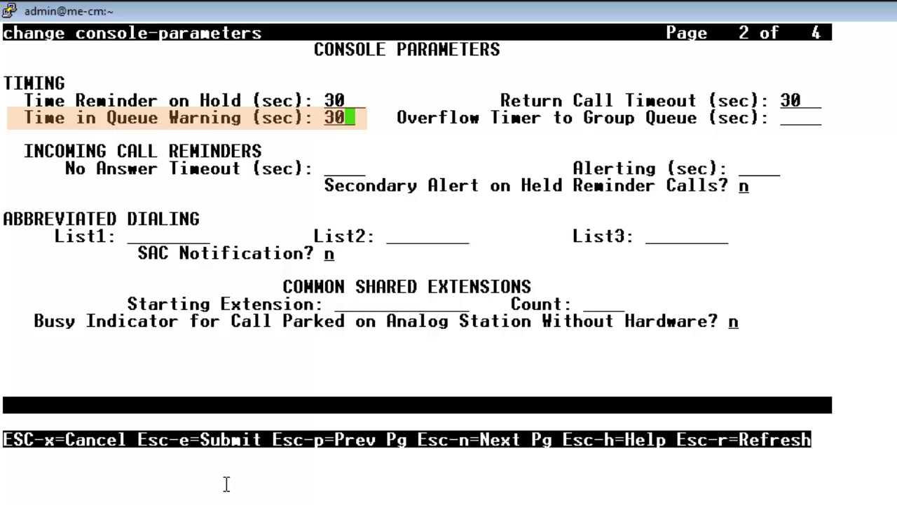
# Enable SAC Notification, set shared extensions from 100-8000 with count 10, and save.
pyautogui.press('Tab')
pyautogui.press('Tab')
pyautogui.press('Tab')
pyautogui.press('Tab')
pyautogui.press('Tab')
pyautogui.press('Tab')
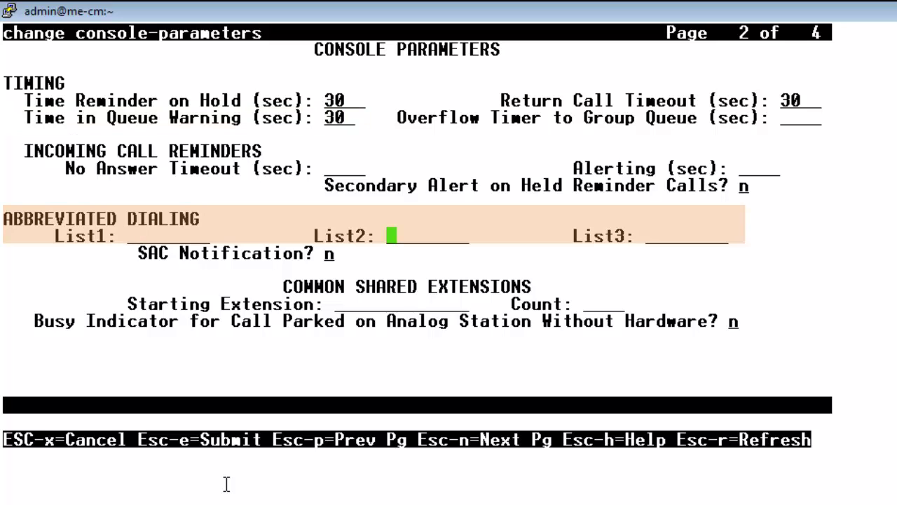
pyautogui.press('Tab')
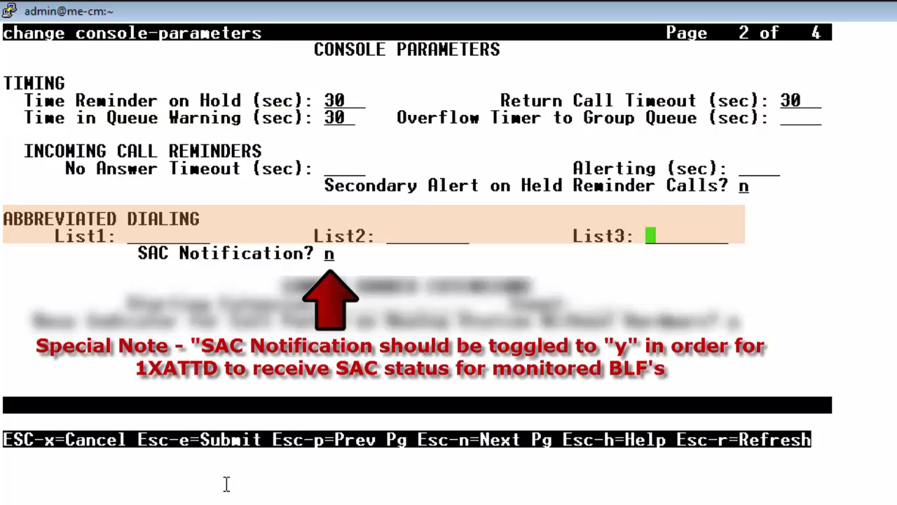
pyautogui.press('Tab')
pyautogui.write('y')
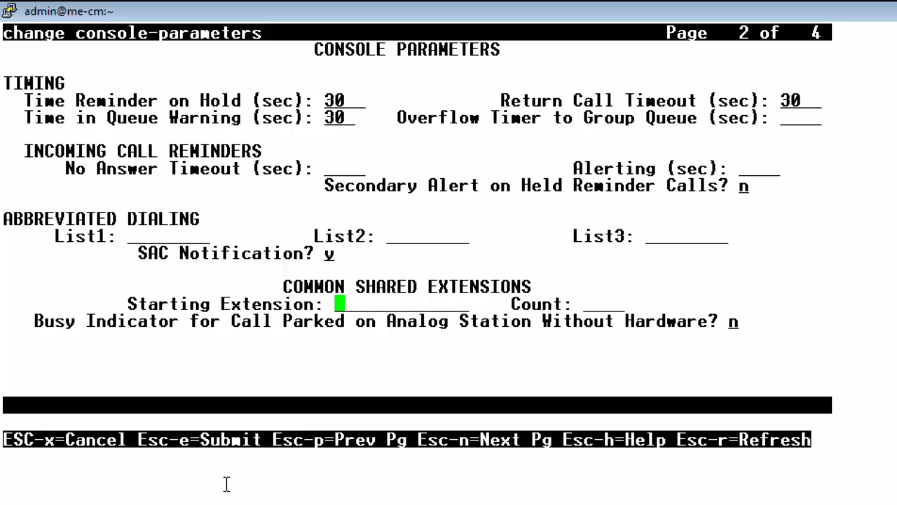
pyautogui.write('100-8000')
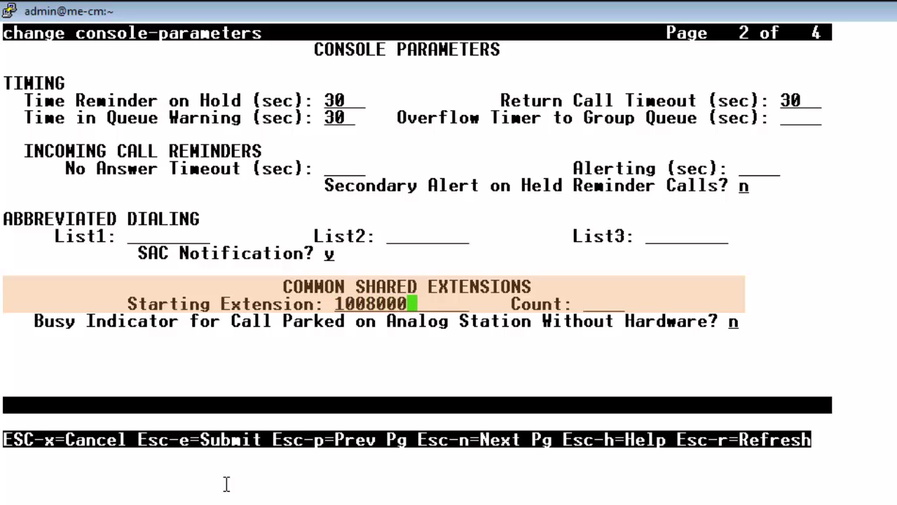
pyautogui.press('Tab')
pyautogui.write('10')
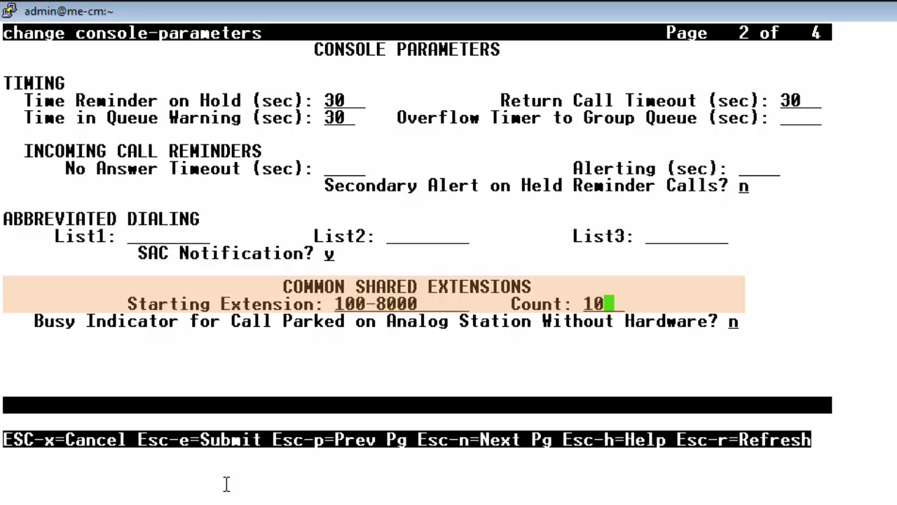
pyautogui.press('Tab')
pyautogui.press('Escape')
pyautogui.press('e')
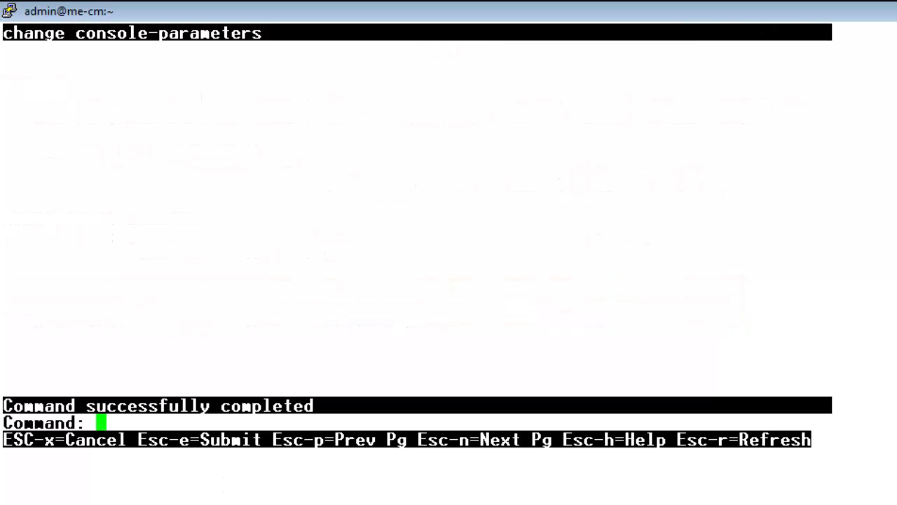
# Display system-parameters customer-options and page to page 2, showing 128 IP eCons licensed, 0 used.
pyautogui.write('display system-parameters')
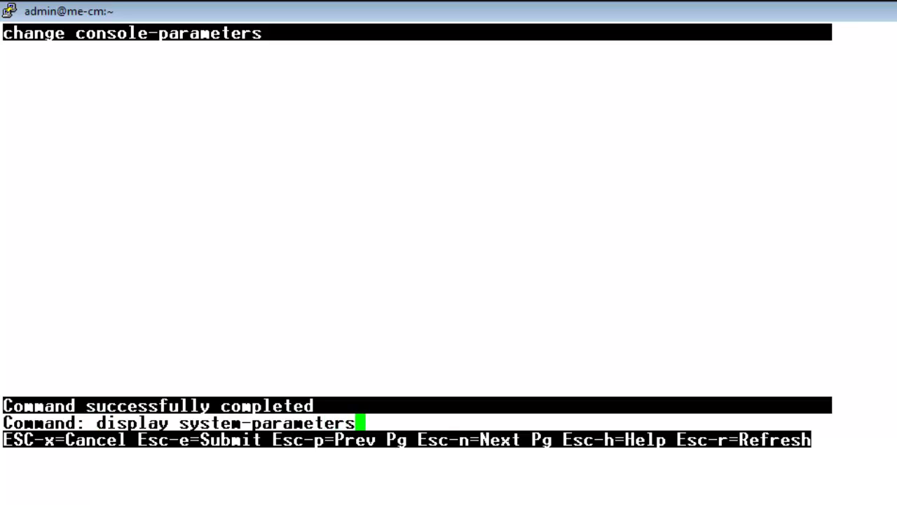
pyautogui.write(' cus')
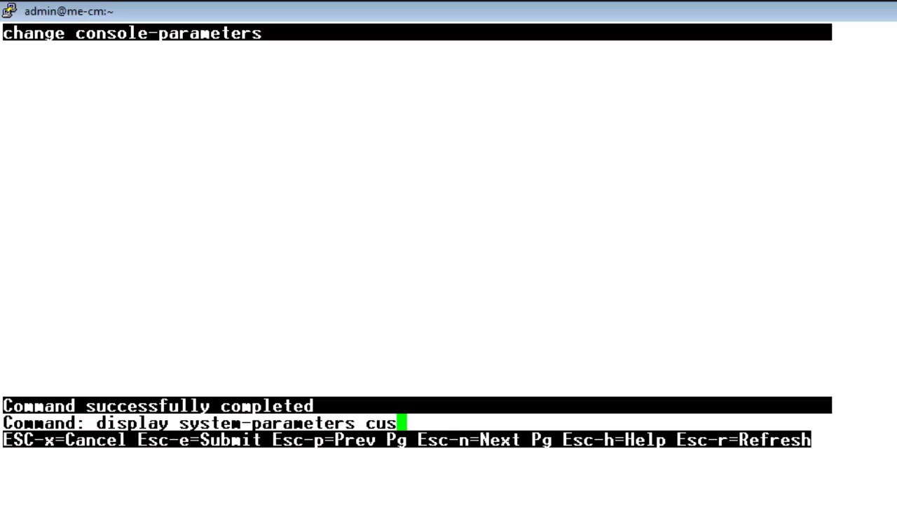
pyautogui.write('tomer-options')
pyautogui.press('Return')
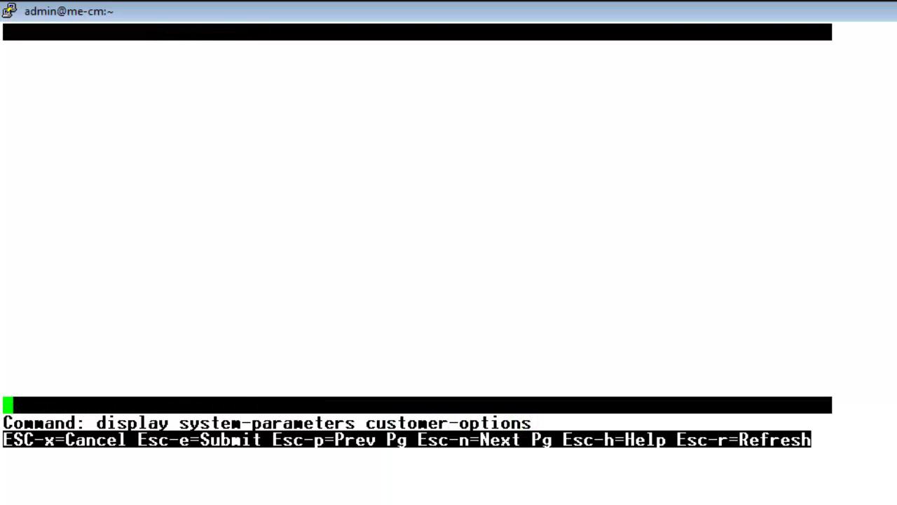
pyautogui.press('Escape')
pyautogui.press('n')
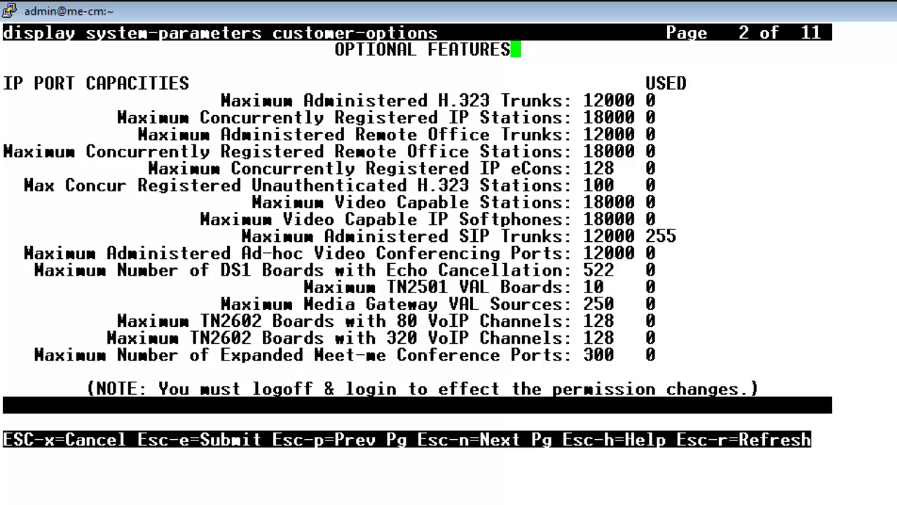
# Page ahead to customer-options page 4 to confirm IP Stations is set to y.
pyautogui.press('Escape')
pyautogui.press('n')
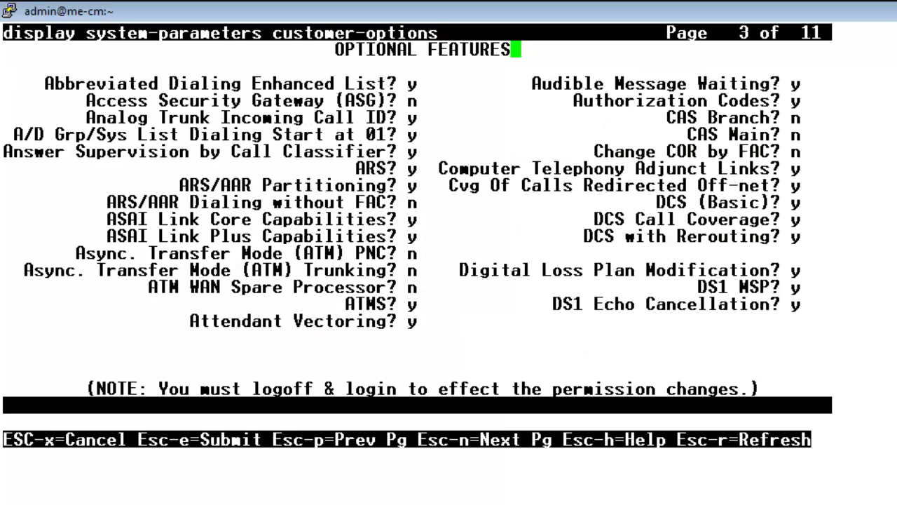
pyautogui.press('Escape')
pyautogui.press('n')
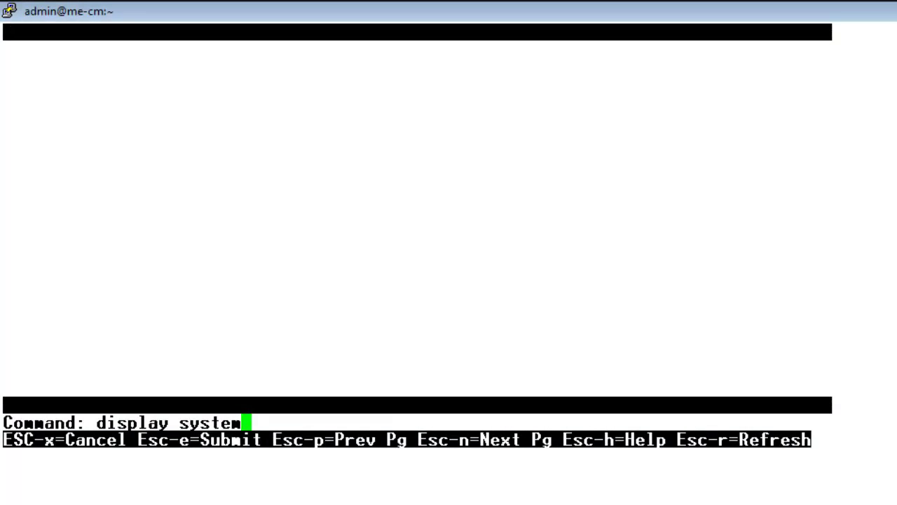
# Display system-parameters features and page to page 6 of 19, showing Auto Start n and Auto Hold y.
pyautogui.write('-parameters ')
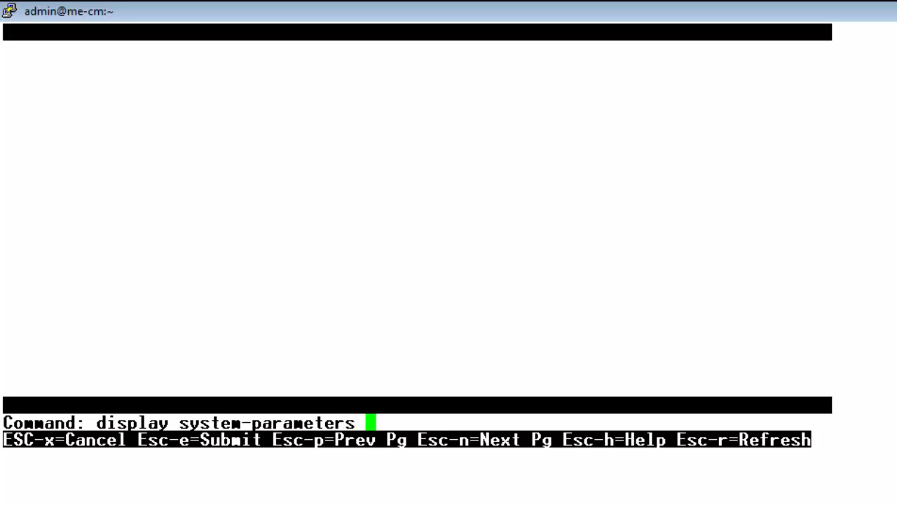
pyautogui.write('features')
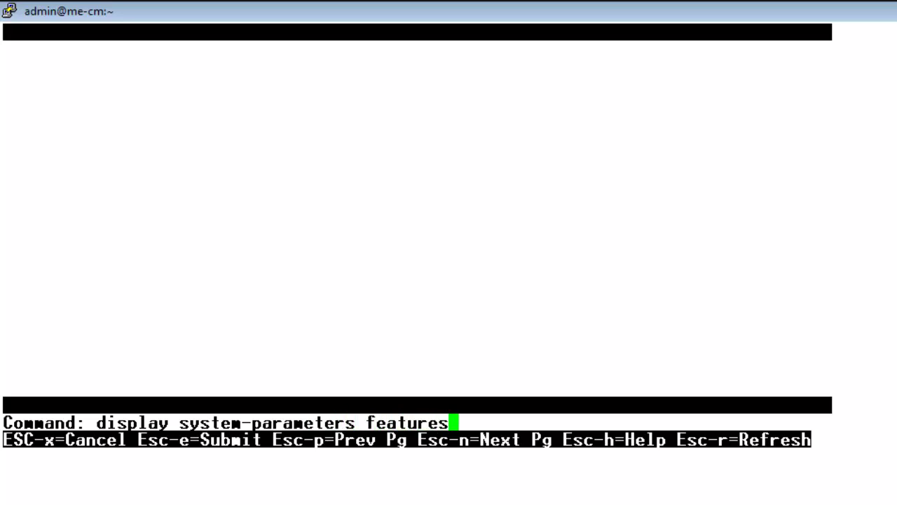
pyautogui.press('Return')
pyautogui.press('Escape')
pyautogui.press('n')
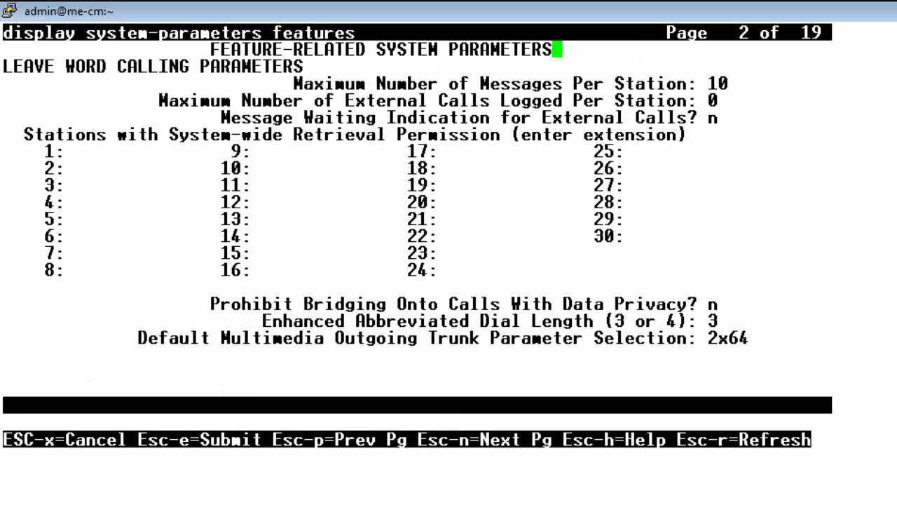
pyautogui.press('Escape')
pyautogui.press('n')
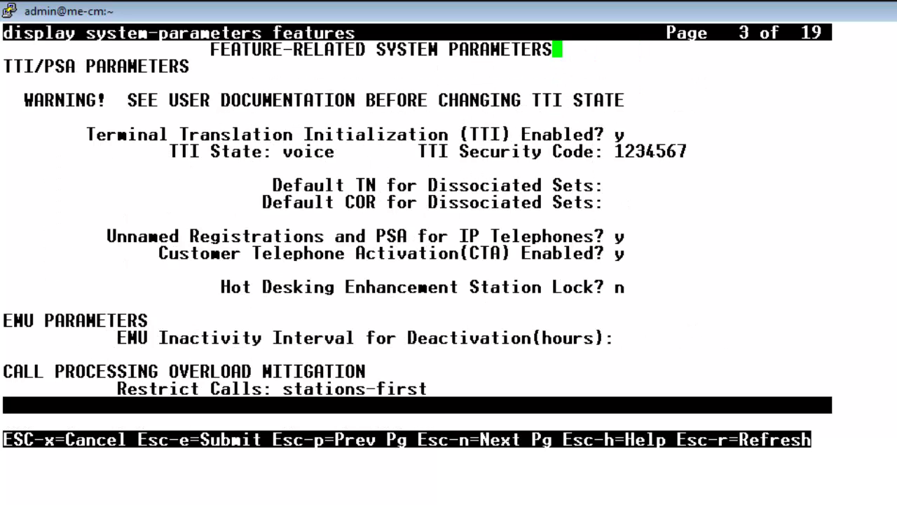
pyautogui.press('Escape')
pyautogui.press('n')
pyautogui.press('Escape')
pyautogui.press('n')
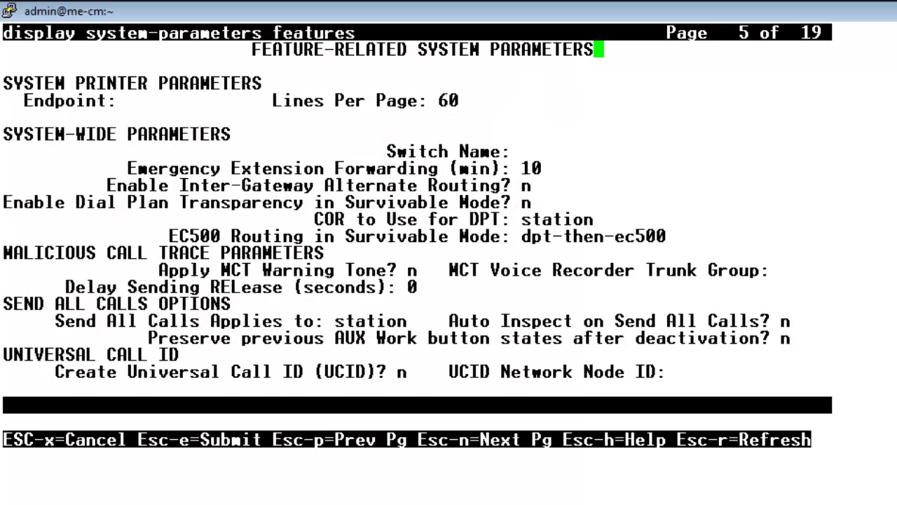
pyautogui.press('Escape')
pyautogui.press('n')
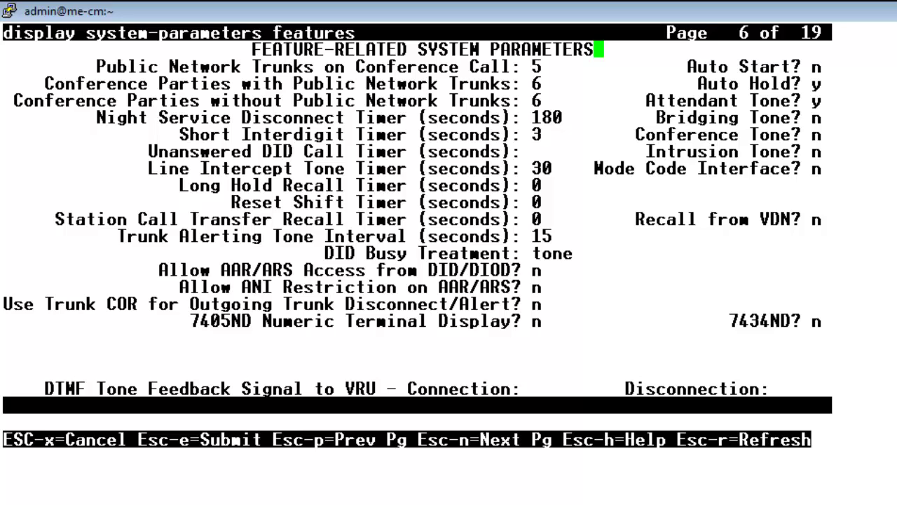
# Advance to feature parameters page 7 of 19, where Transfer Upon Hang-Up is y.
pyautogui.press('Escape')
pyautogui.press('n')
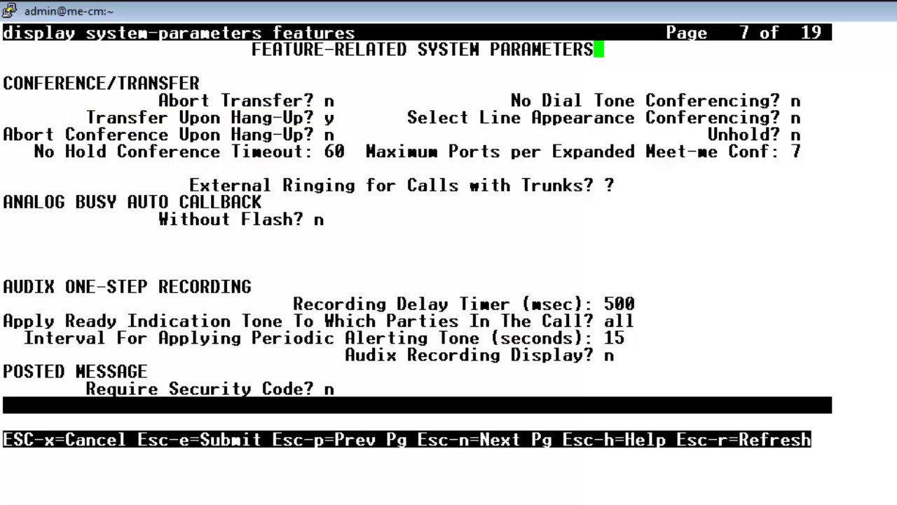
# Cancel the system-parameters features form without changes, returning to an empty command prompt.
pyautogui.press('Escape')
pyautogui.press('x')
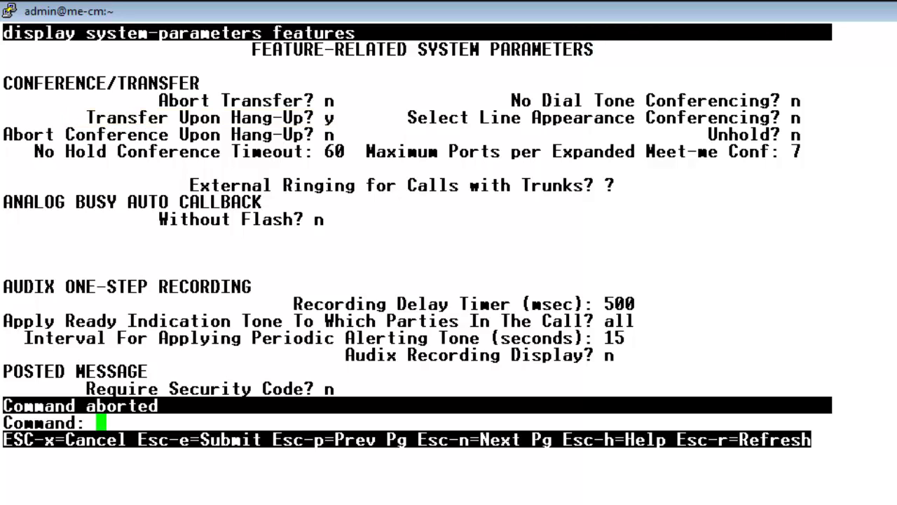